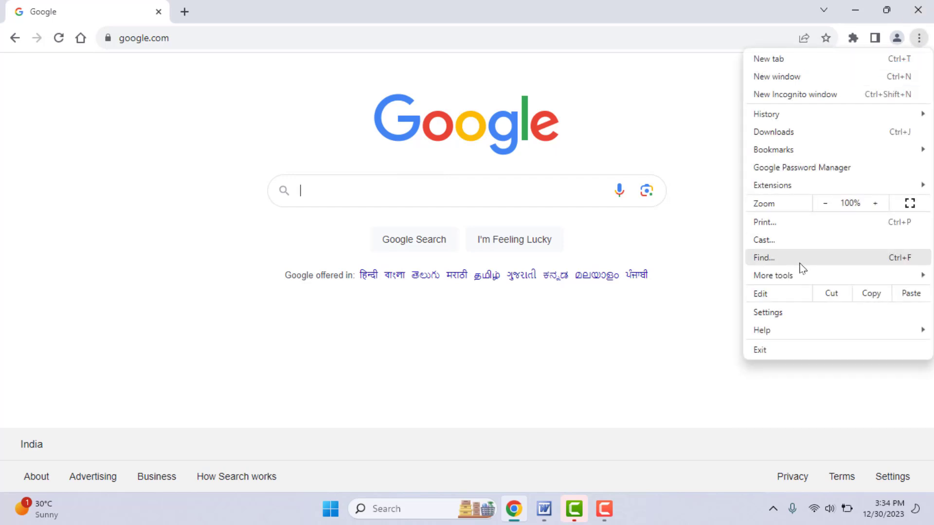
- Go to Settings > Privacy and security > Site settings
click(778, 316)
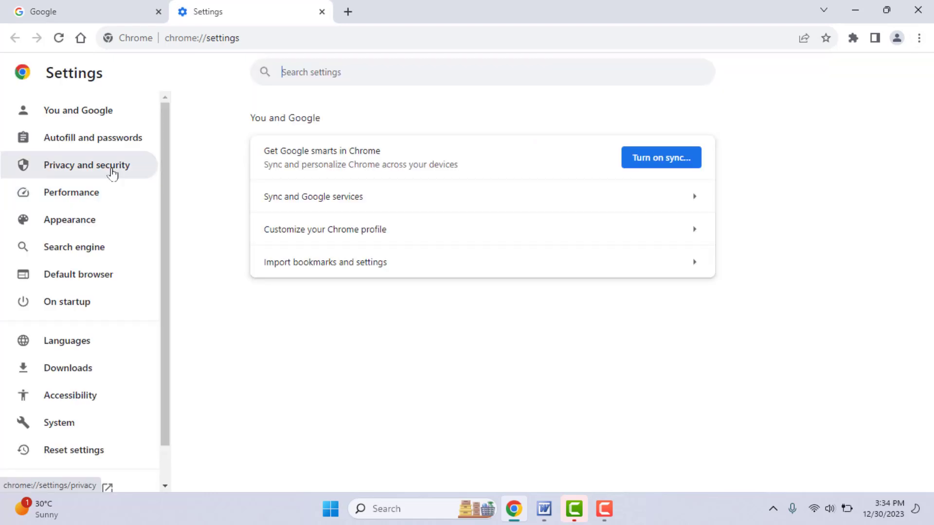
click(112, 173)
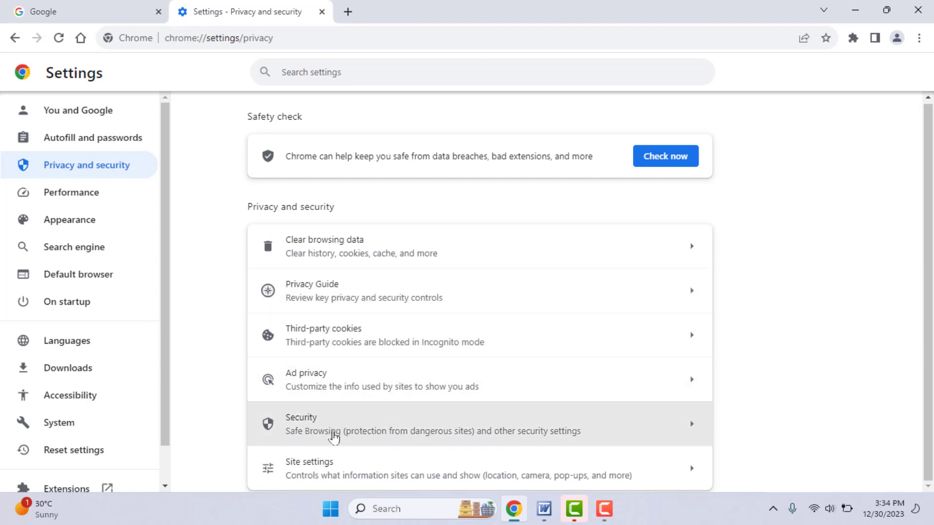
click(328, 475)
scroll(399, 312, down, 10)
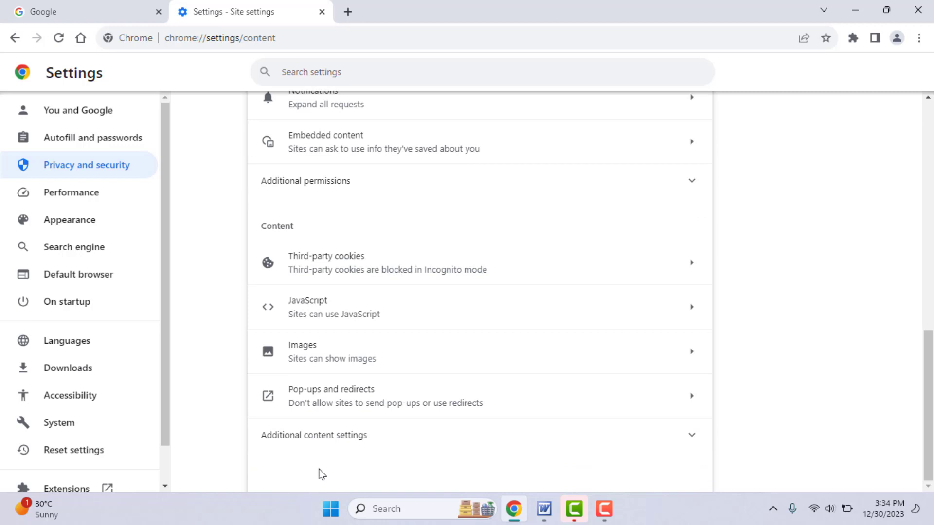
- Expand Additional content settings, review the PDF documents setting, and return to Site settings
click(325, 440)
scroll(362, 360, down, 3)
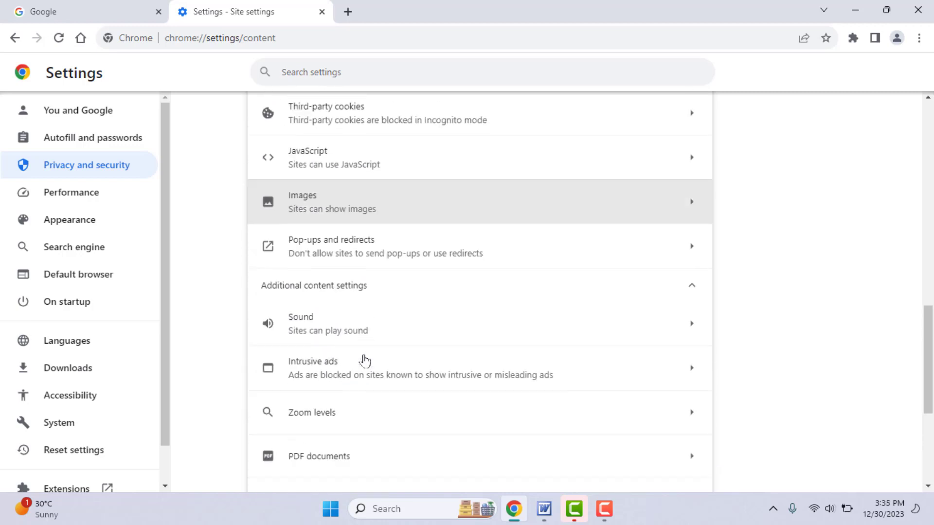
scroll(364, 360, down, 4)
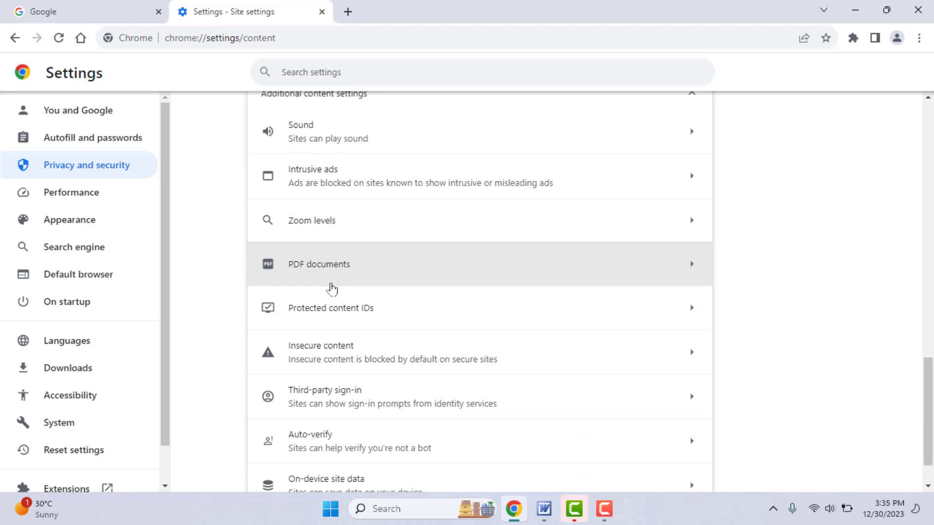
click(691, 265)
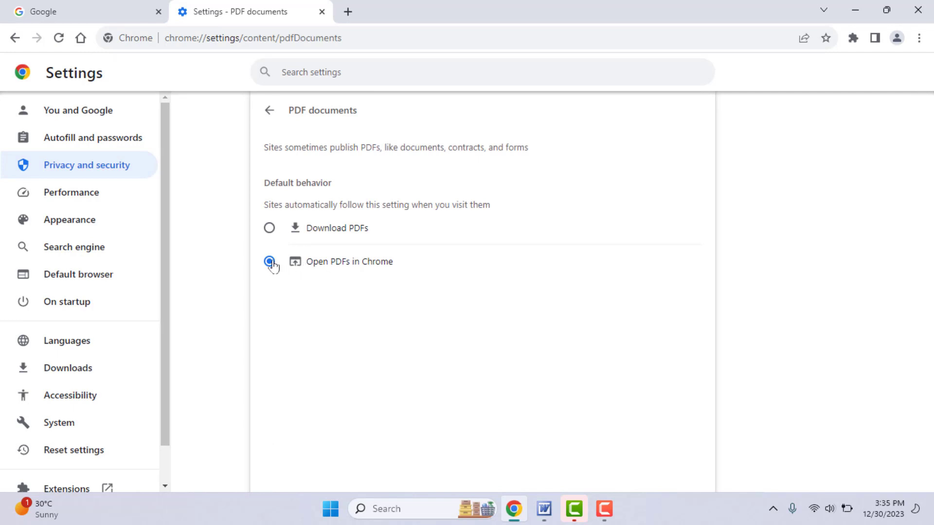
click(268, 113)
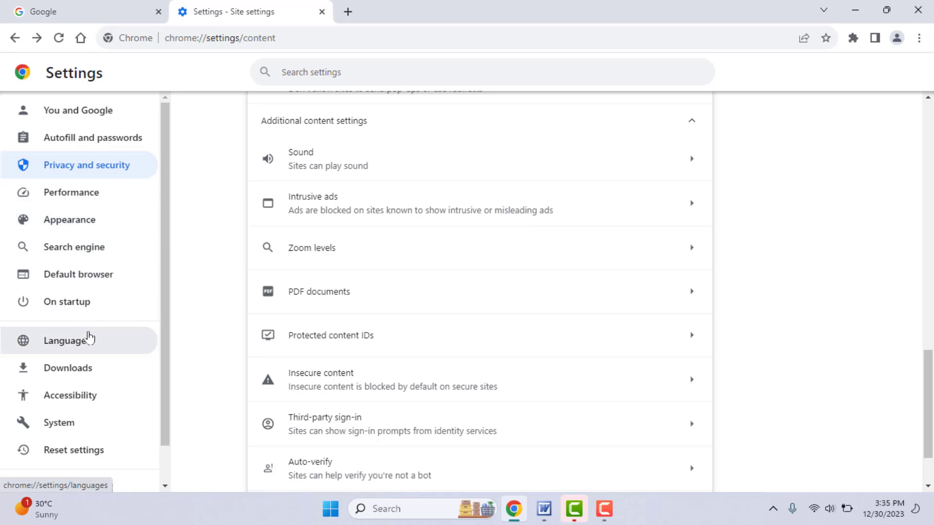
scroll(89, 337, down, 1)
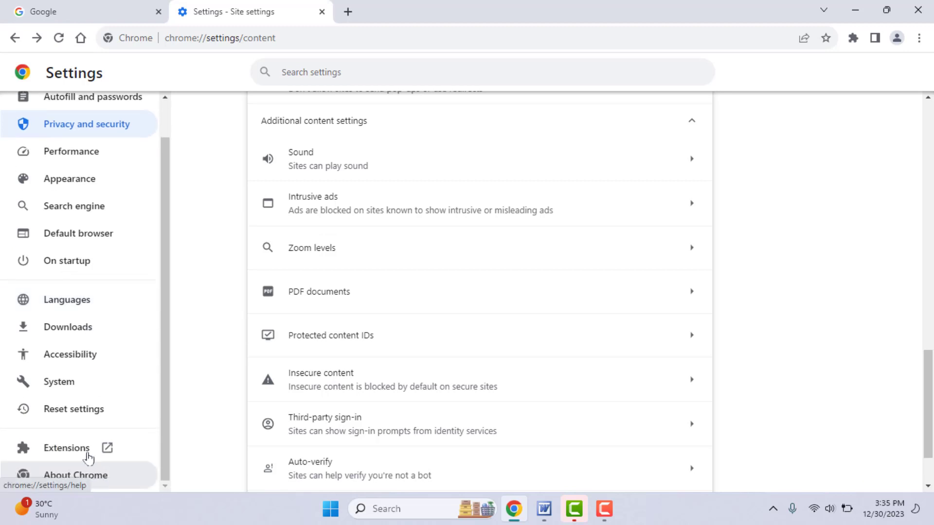
click(71, 448)
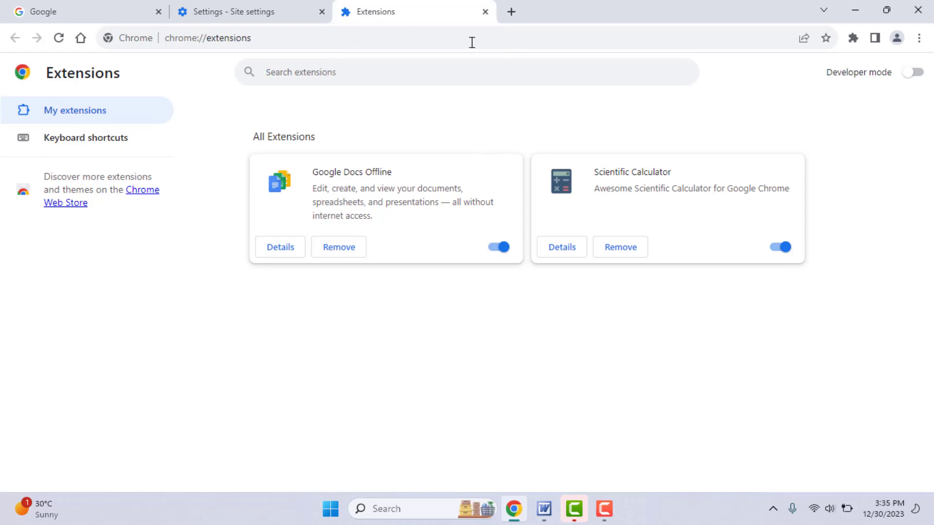
click(485, 11)
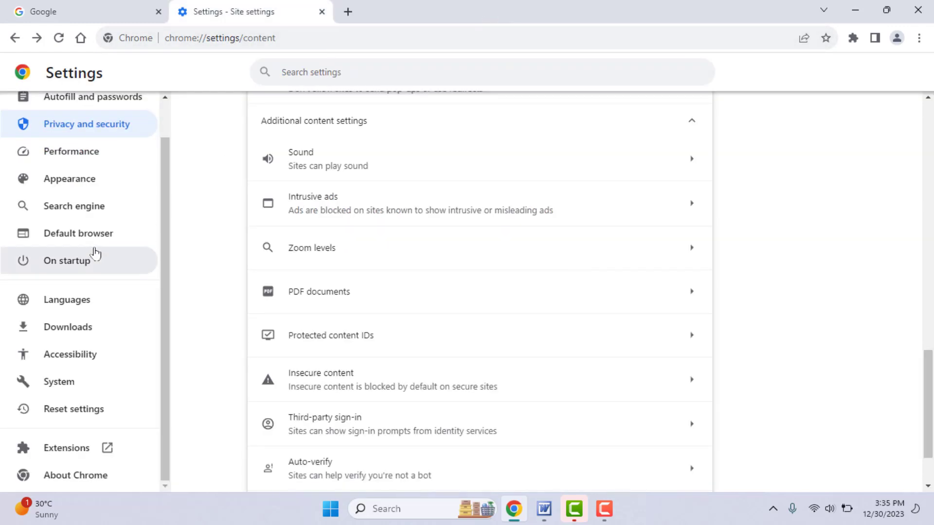
- Open Clear browsing data from Privacy and security and set the time range to All time
scroll(83, 260, up, 1)
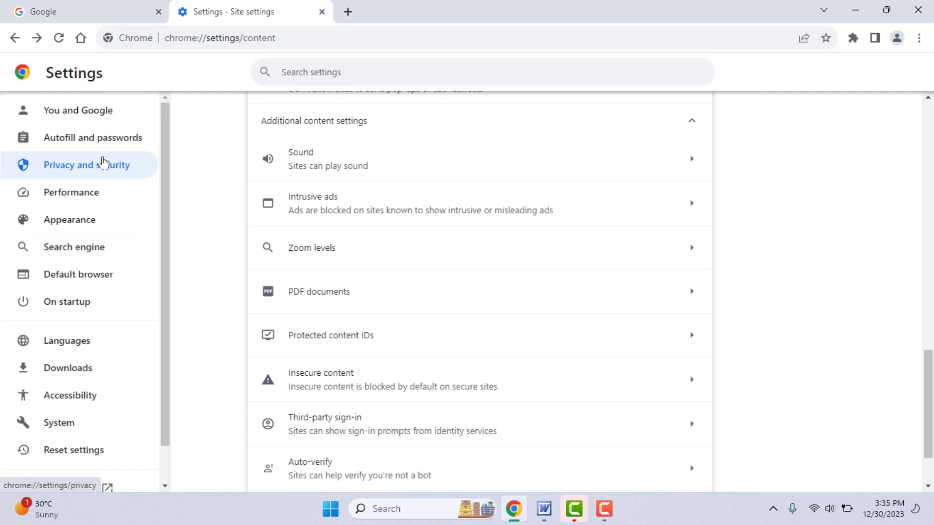
click(98, 167)
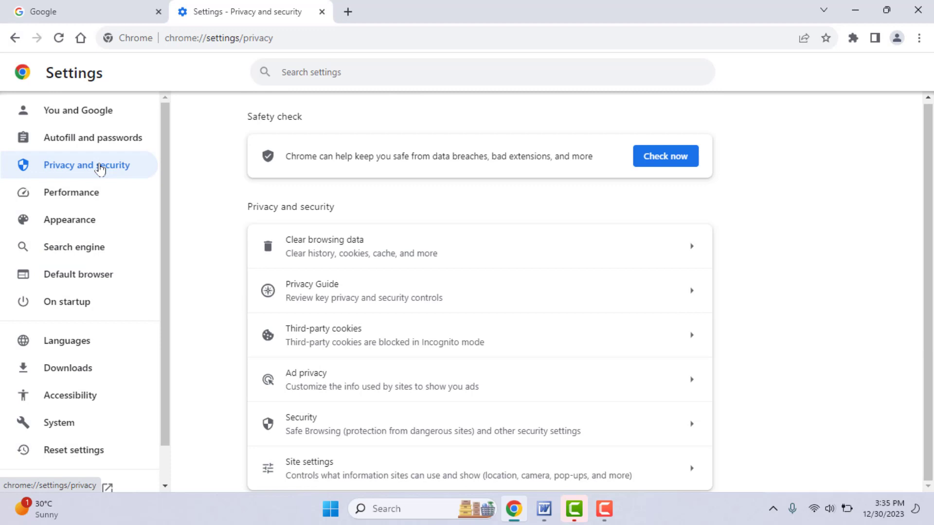
click(293, 253)
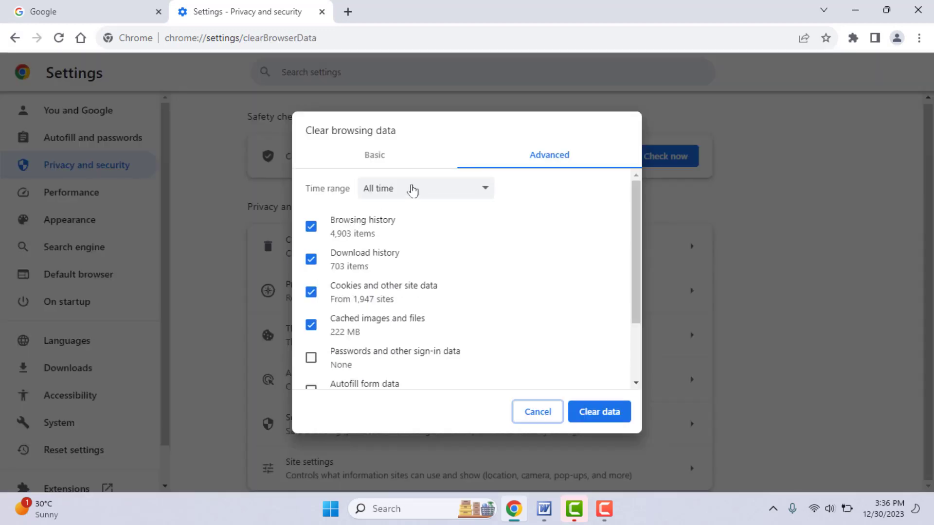
click(410, 189)
click(409, 254)
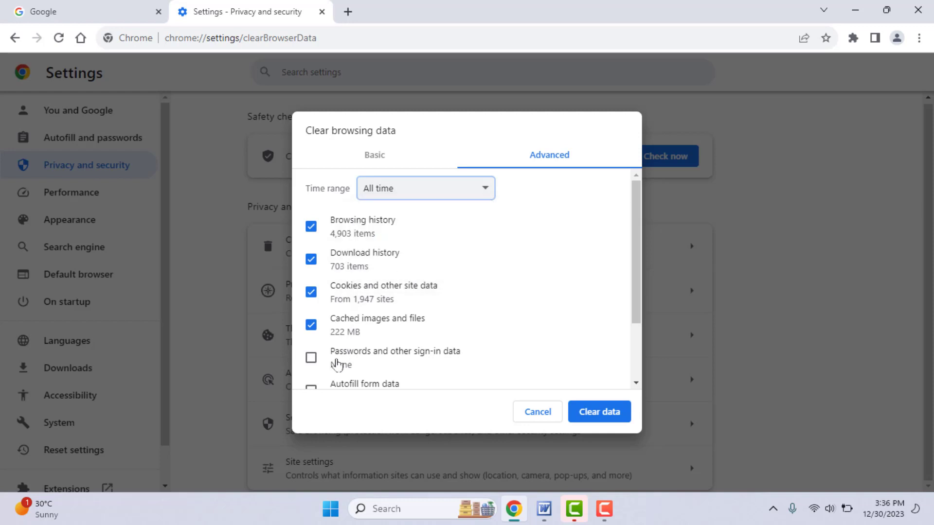
- Tick passwords, autofill form data, site settings and hosted app data, then cancel without clearing
click(339, 364)
scroll(351, 335, down, 2)
click(353, 309)
click(343, 342)
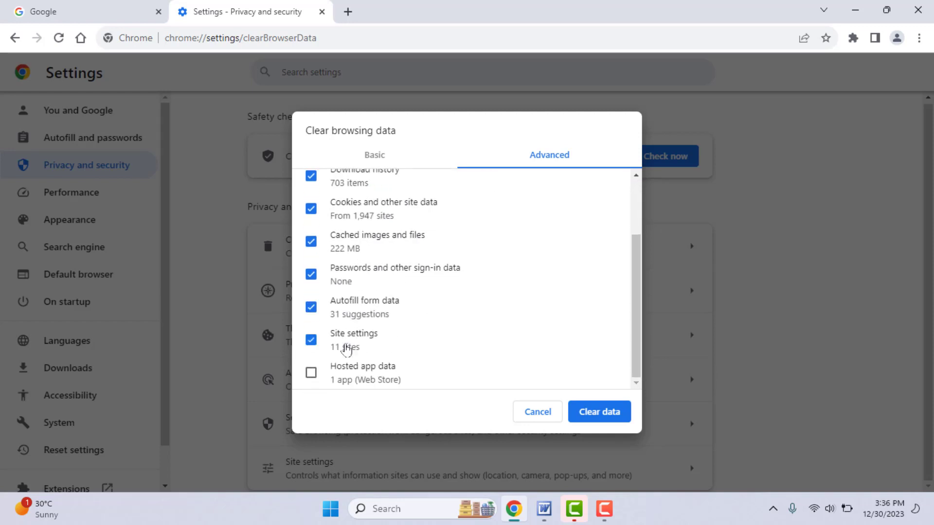
click(354, 379)
click(534, 413)
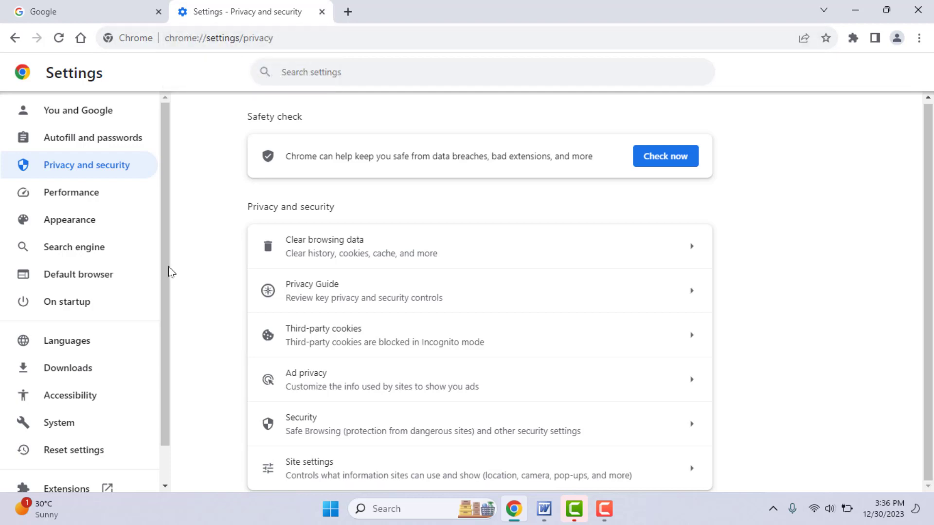
- In System settings, toggle 'Use hardware acceleration when available' off and on twice, ending on, then close Settings
click(93, 424)
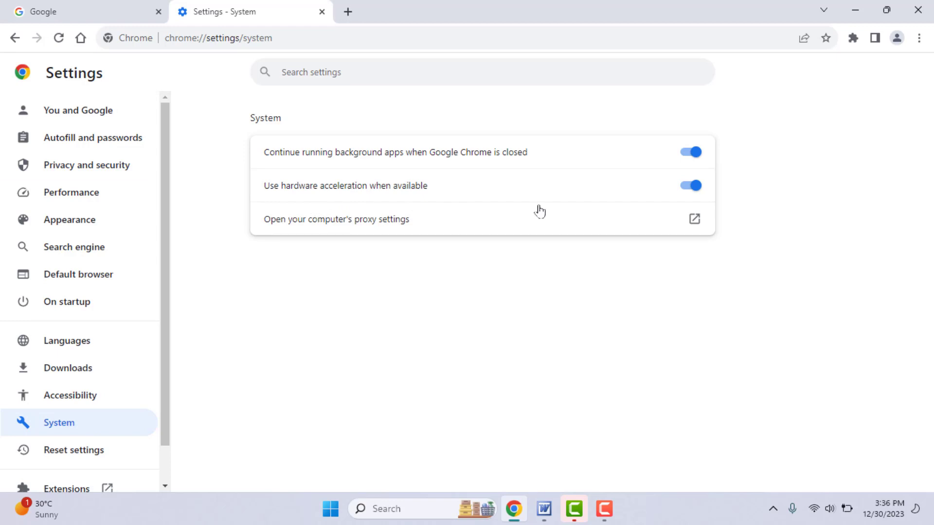
click(698, 193)
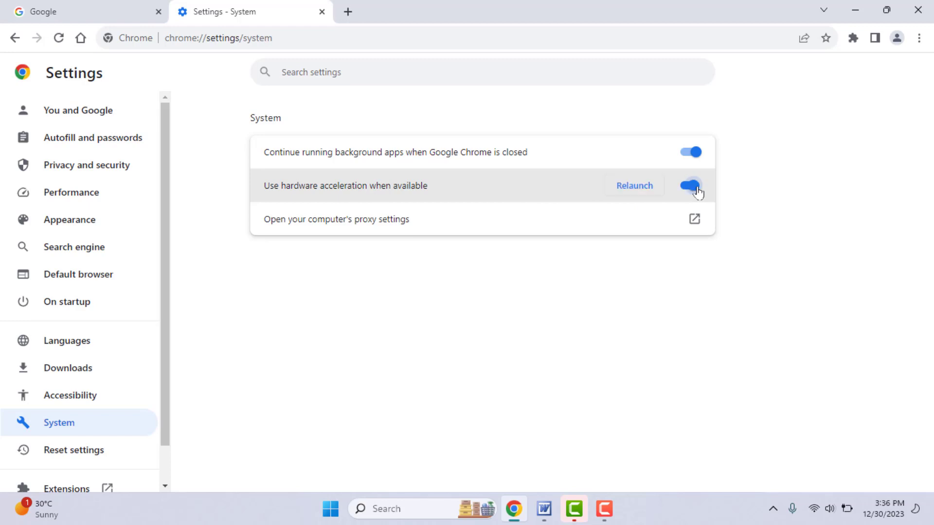
click(696, 193)
click(691, 189)
click(690, 187)
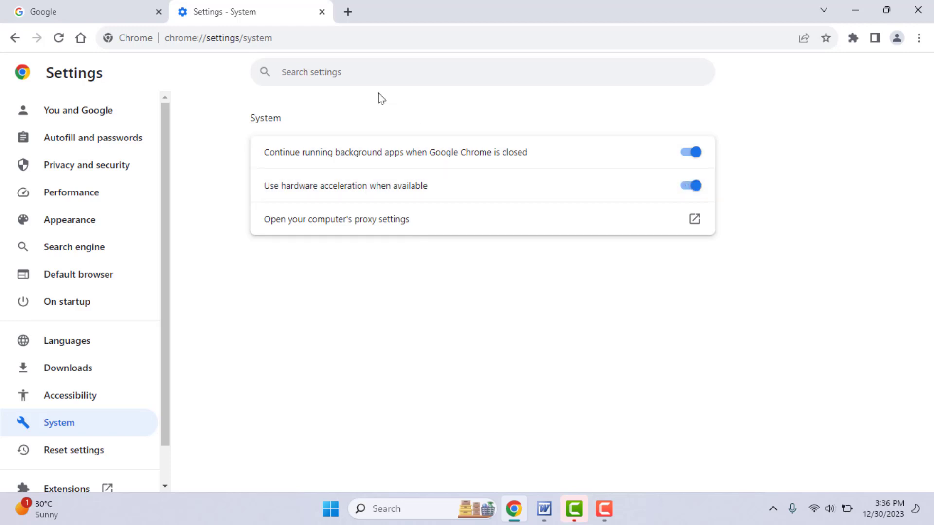
click(322, 12)
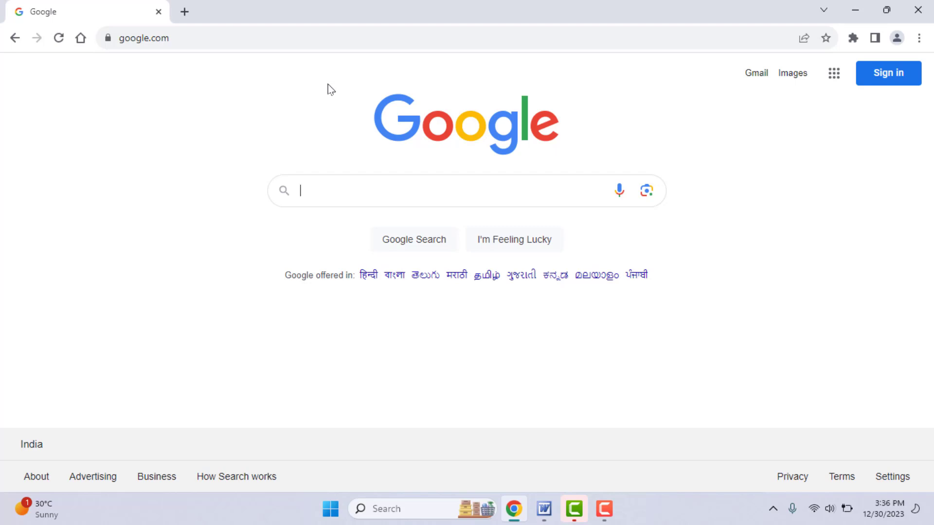
- Open About Google Chrome from the Help menu to confirm version 120.0.6099.130 is up to date
click(922, 41)
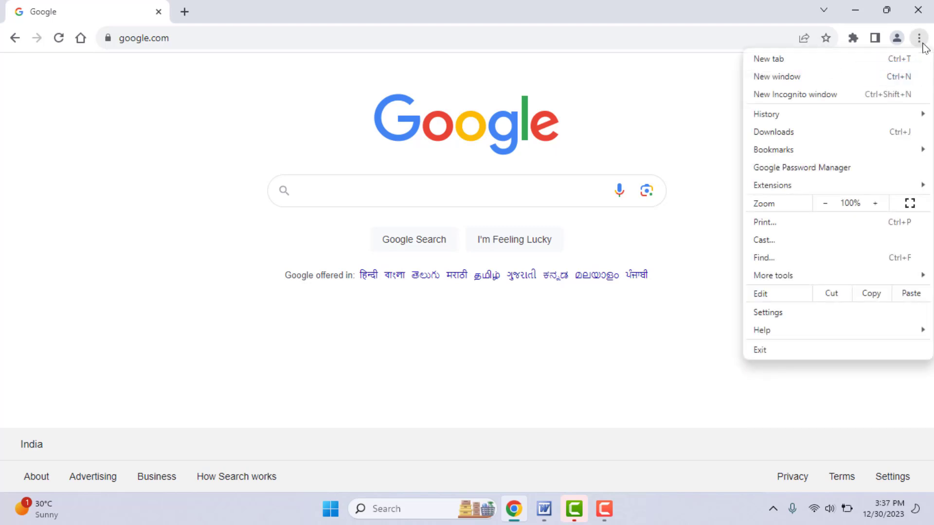
mouse_move(784, 334)
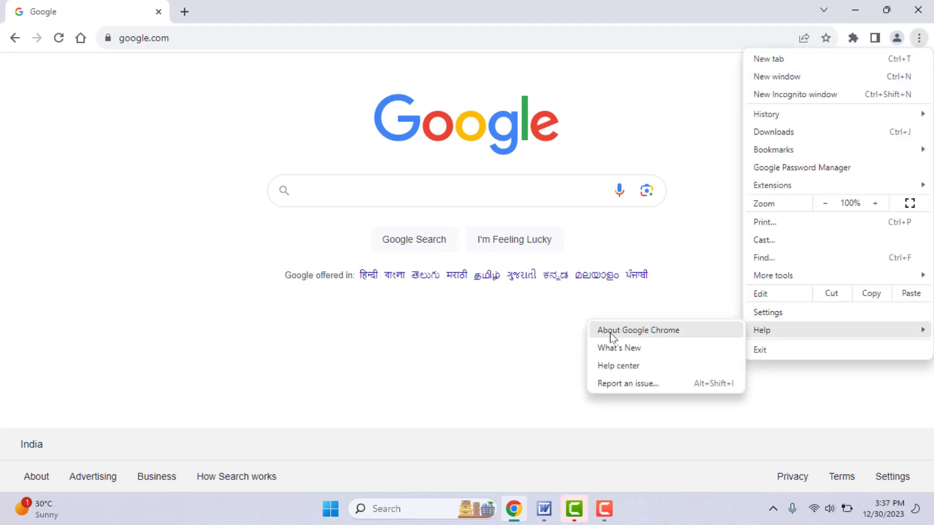
click(611, 335)
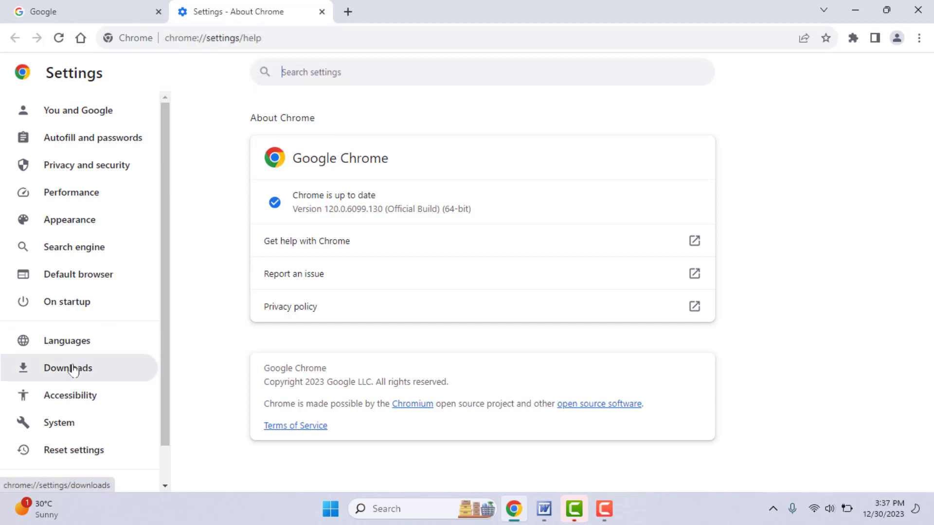
- View the Reset settings page, then close the Settings tab to return to Google
scroll(74, 372, down, 1)
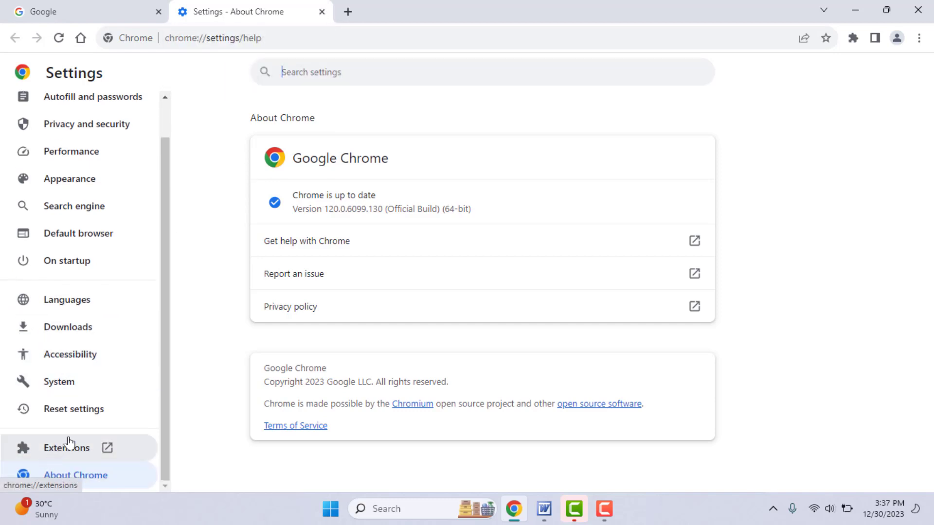
click(87, 410)
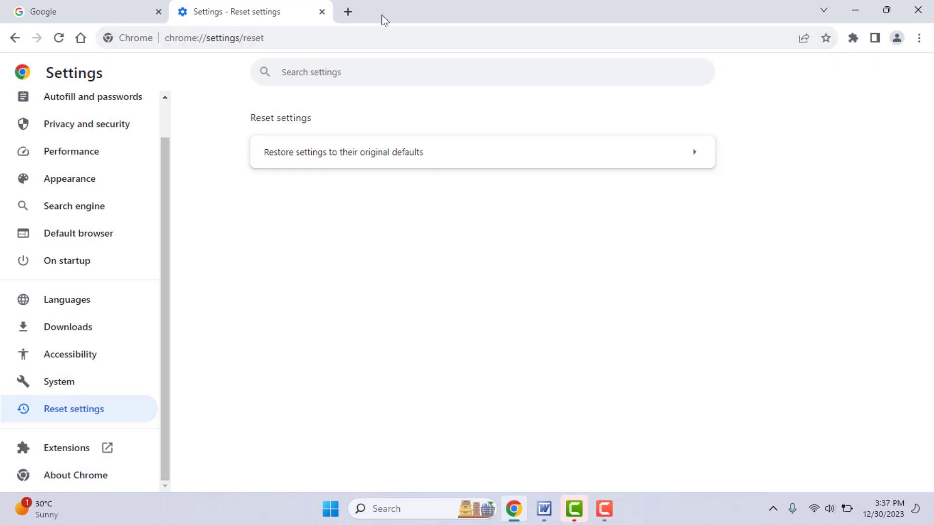
click(325, 17)
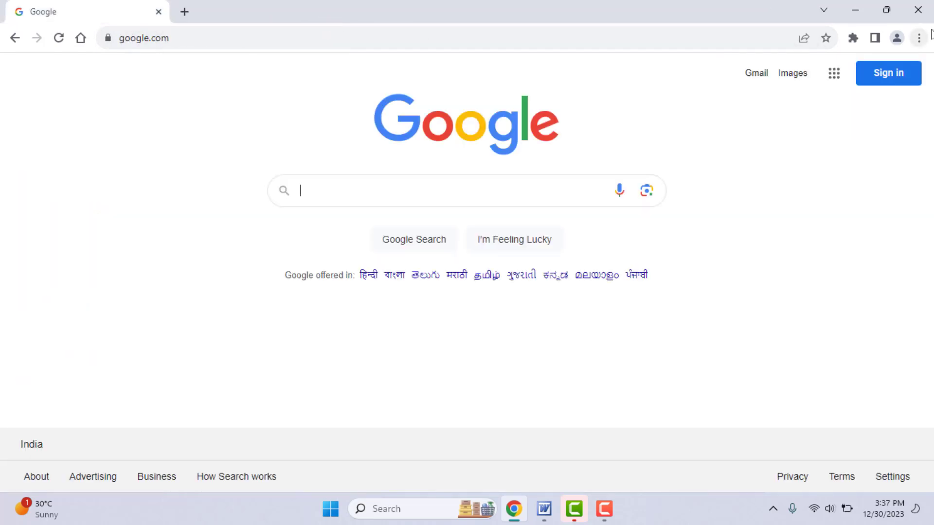